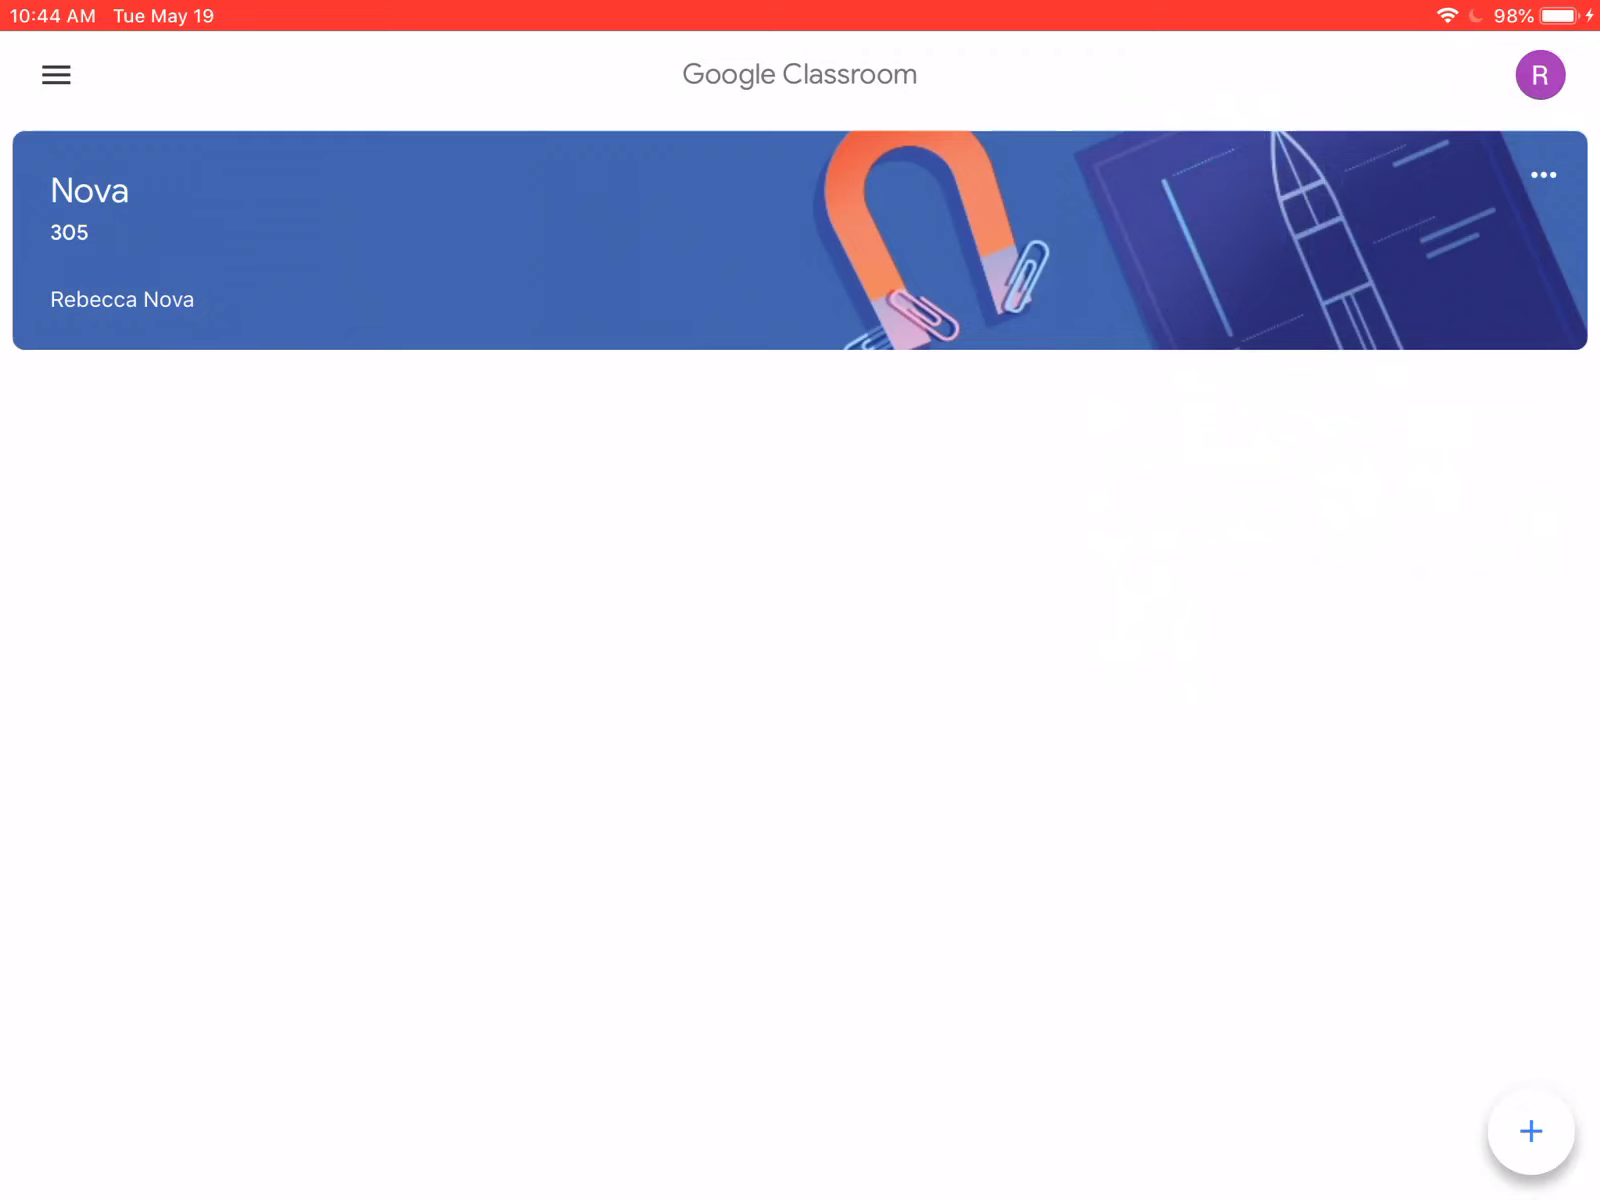
- In class 305's Classwork, open the Reading & Writing Week 1 Day 2 assignment and expand Your work
left_click(400, 237)
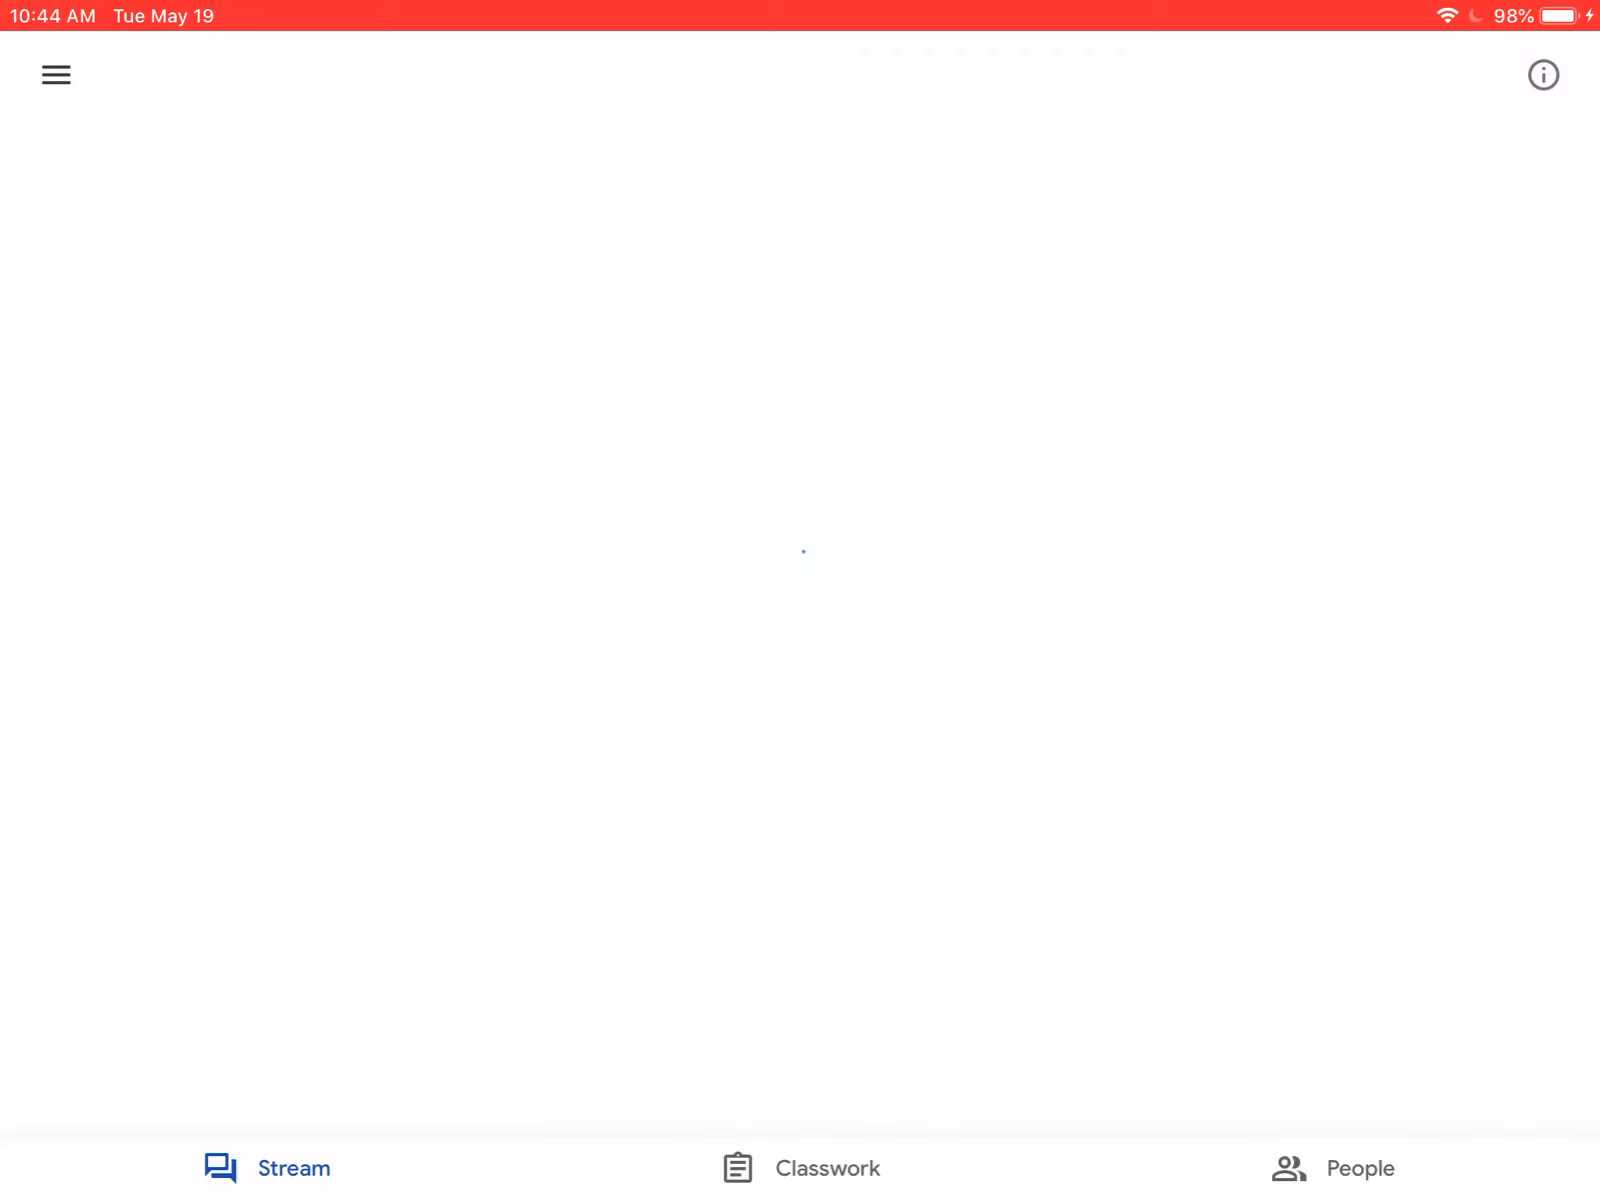
left_click(801, 1167)
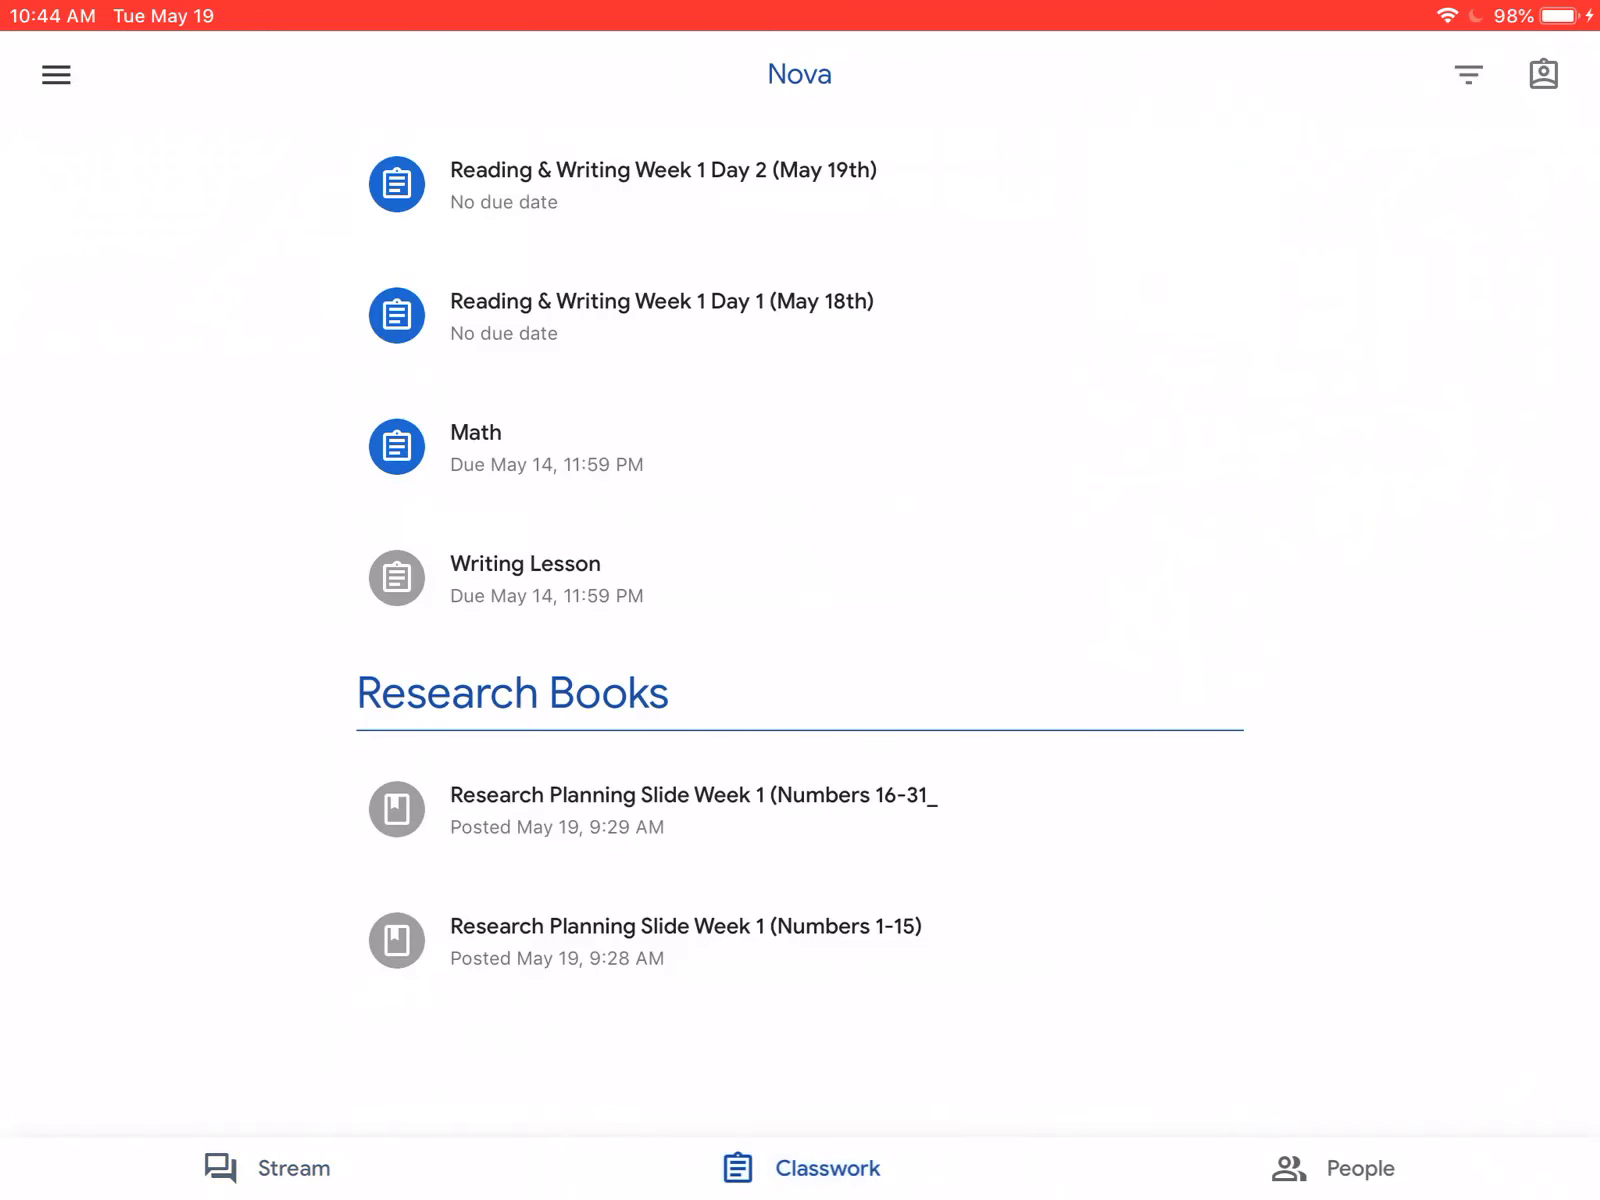
left_click(662, 170)
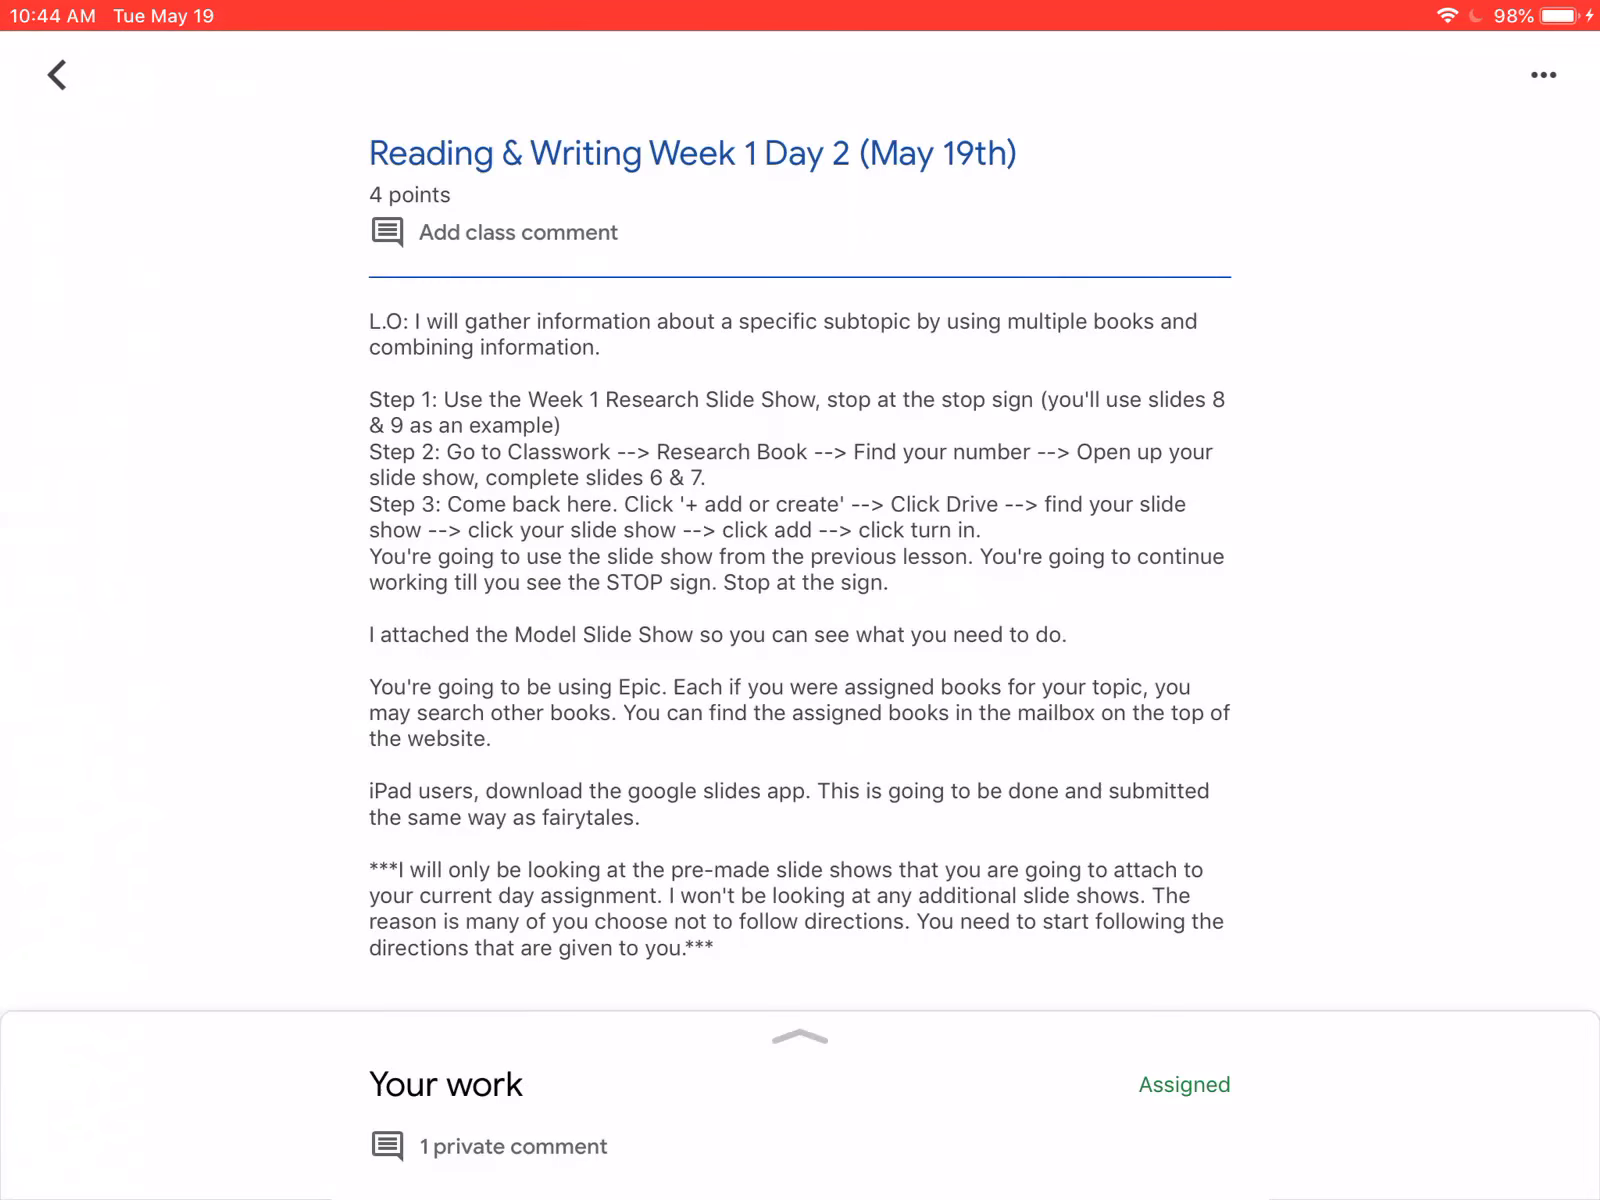
left_click(800, 1035)
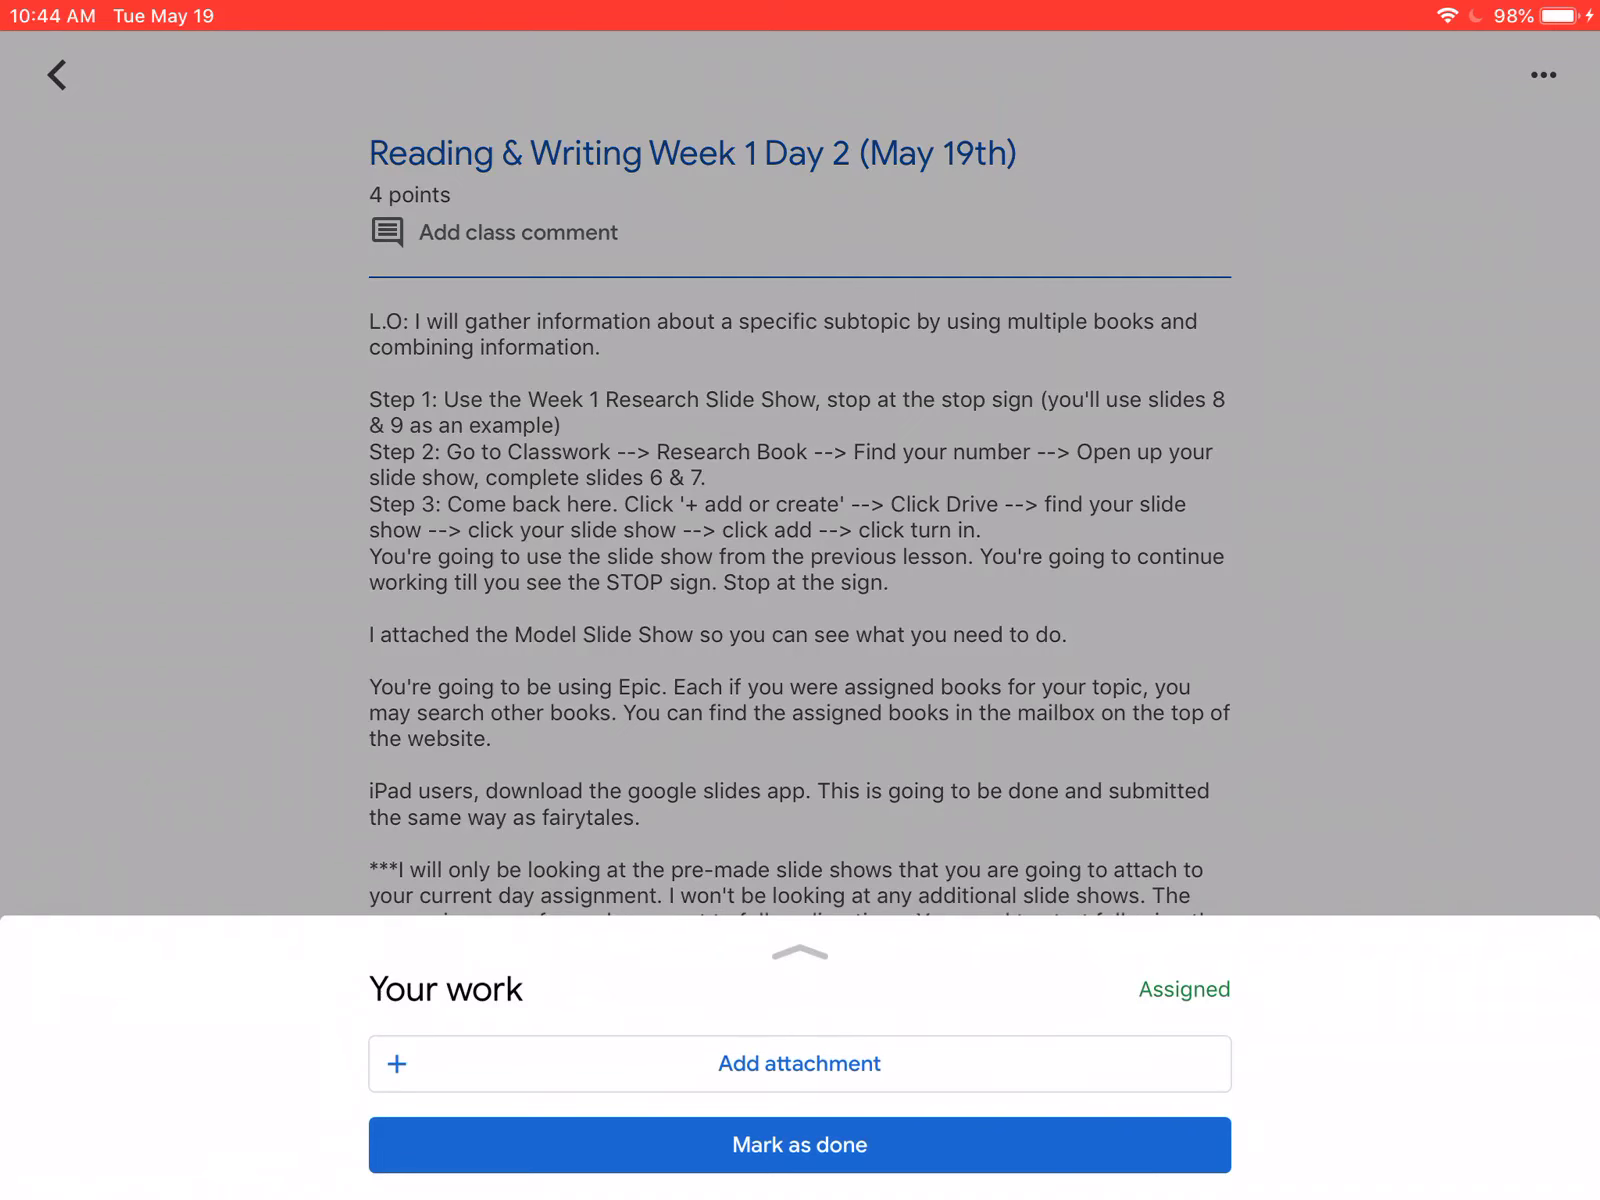
- Add a Google Drive attachment and browse into the Classroom > Nova 305 folder
left_click(800, 1064)
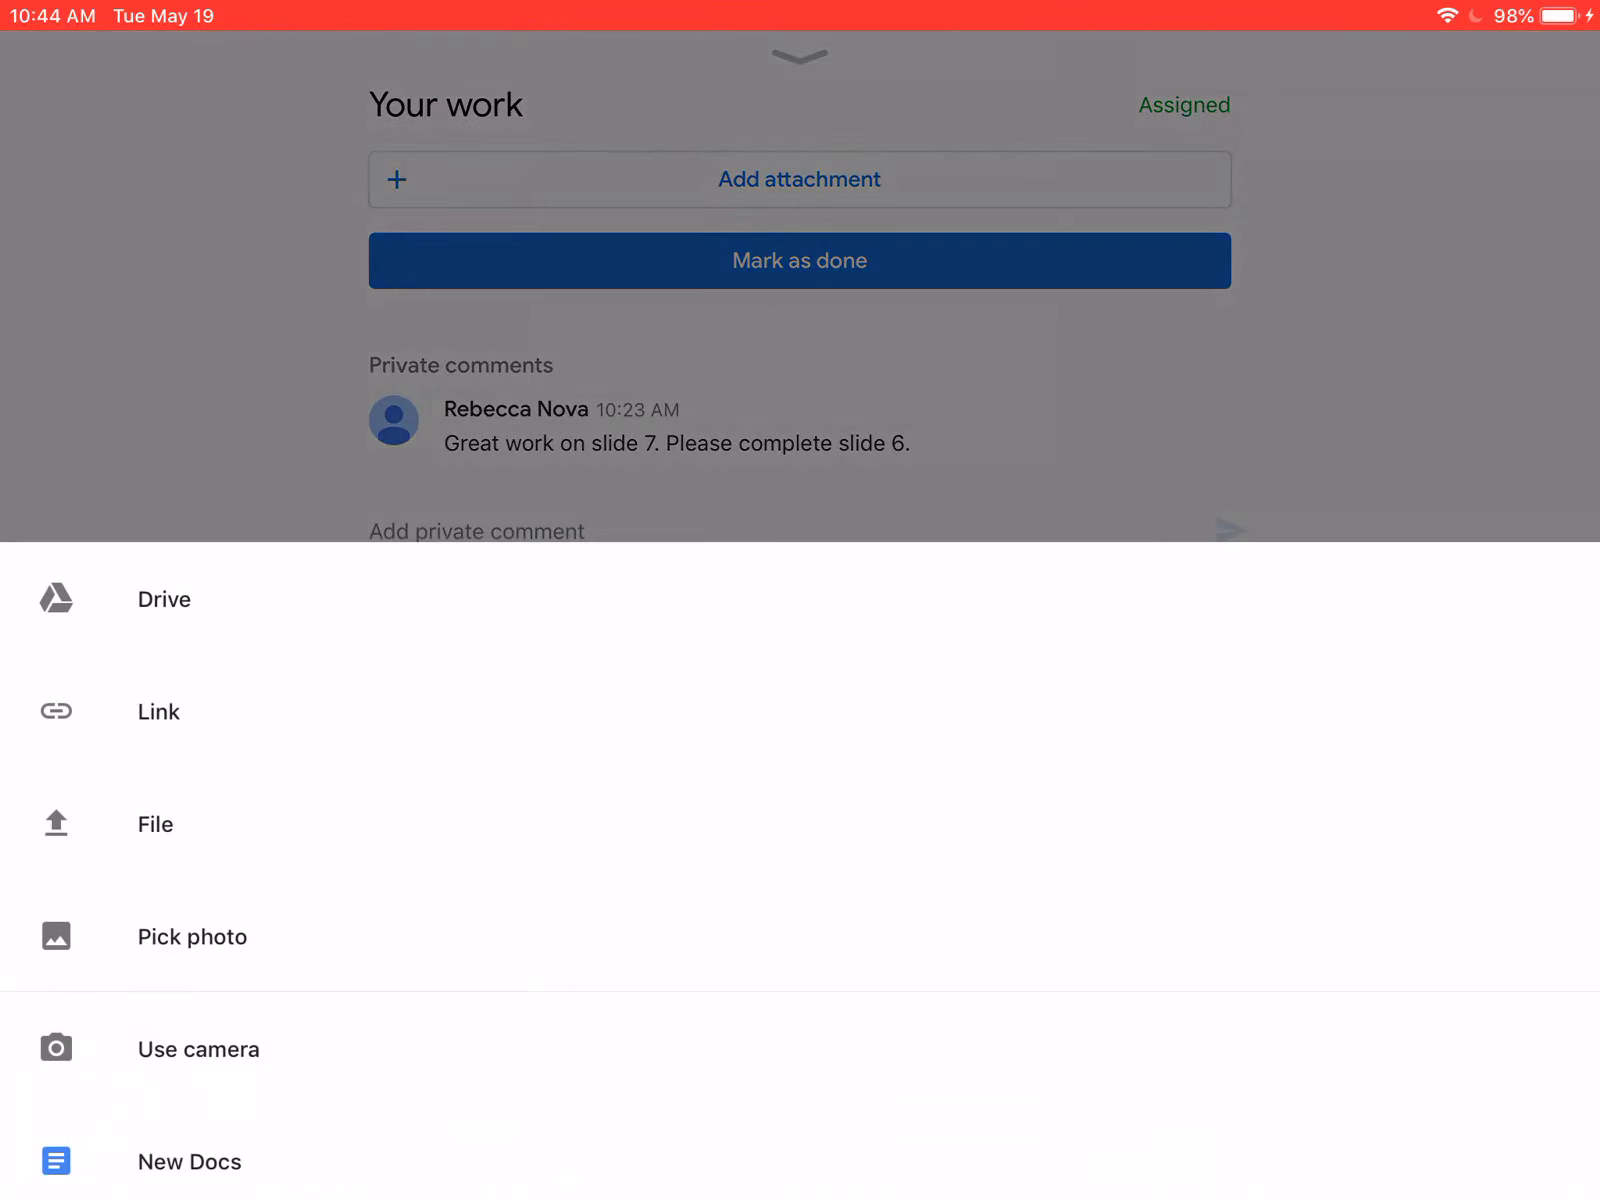
left_click(163, 599)
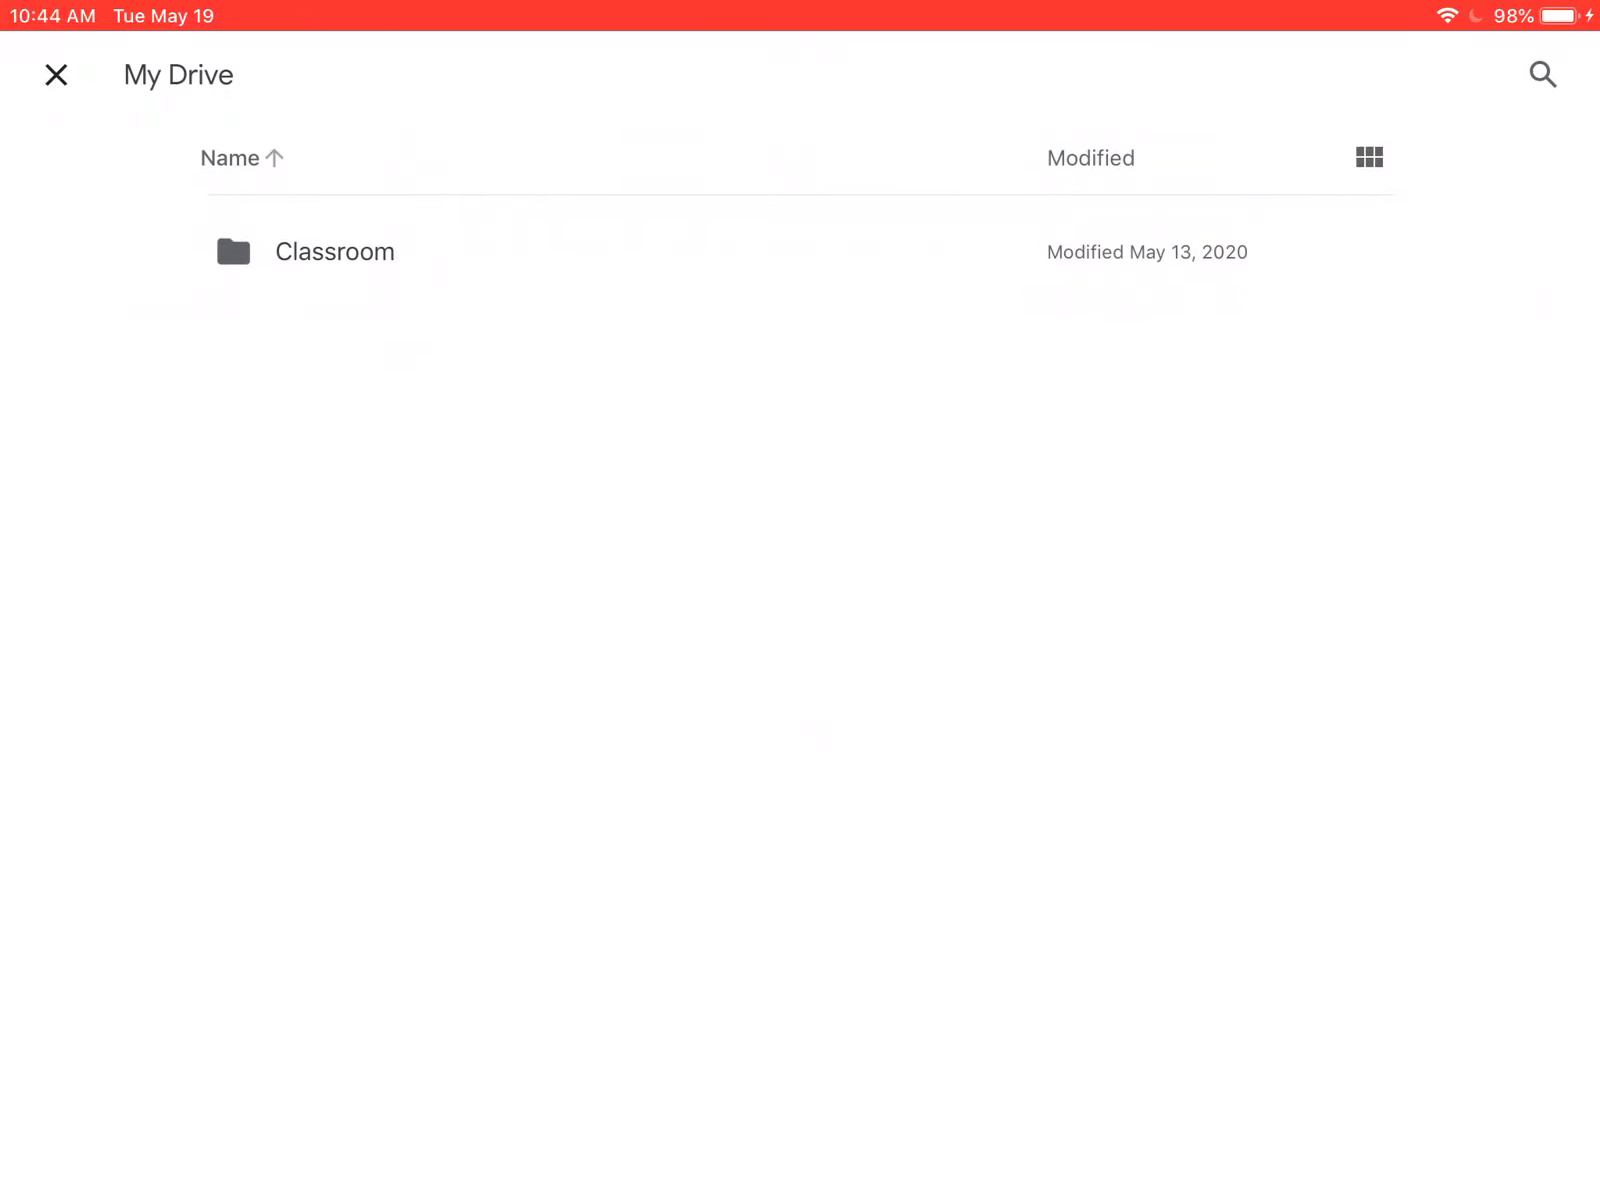
left_click(333, 251)
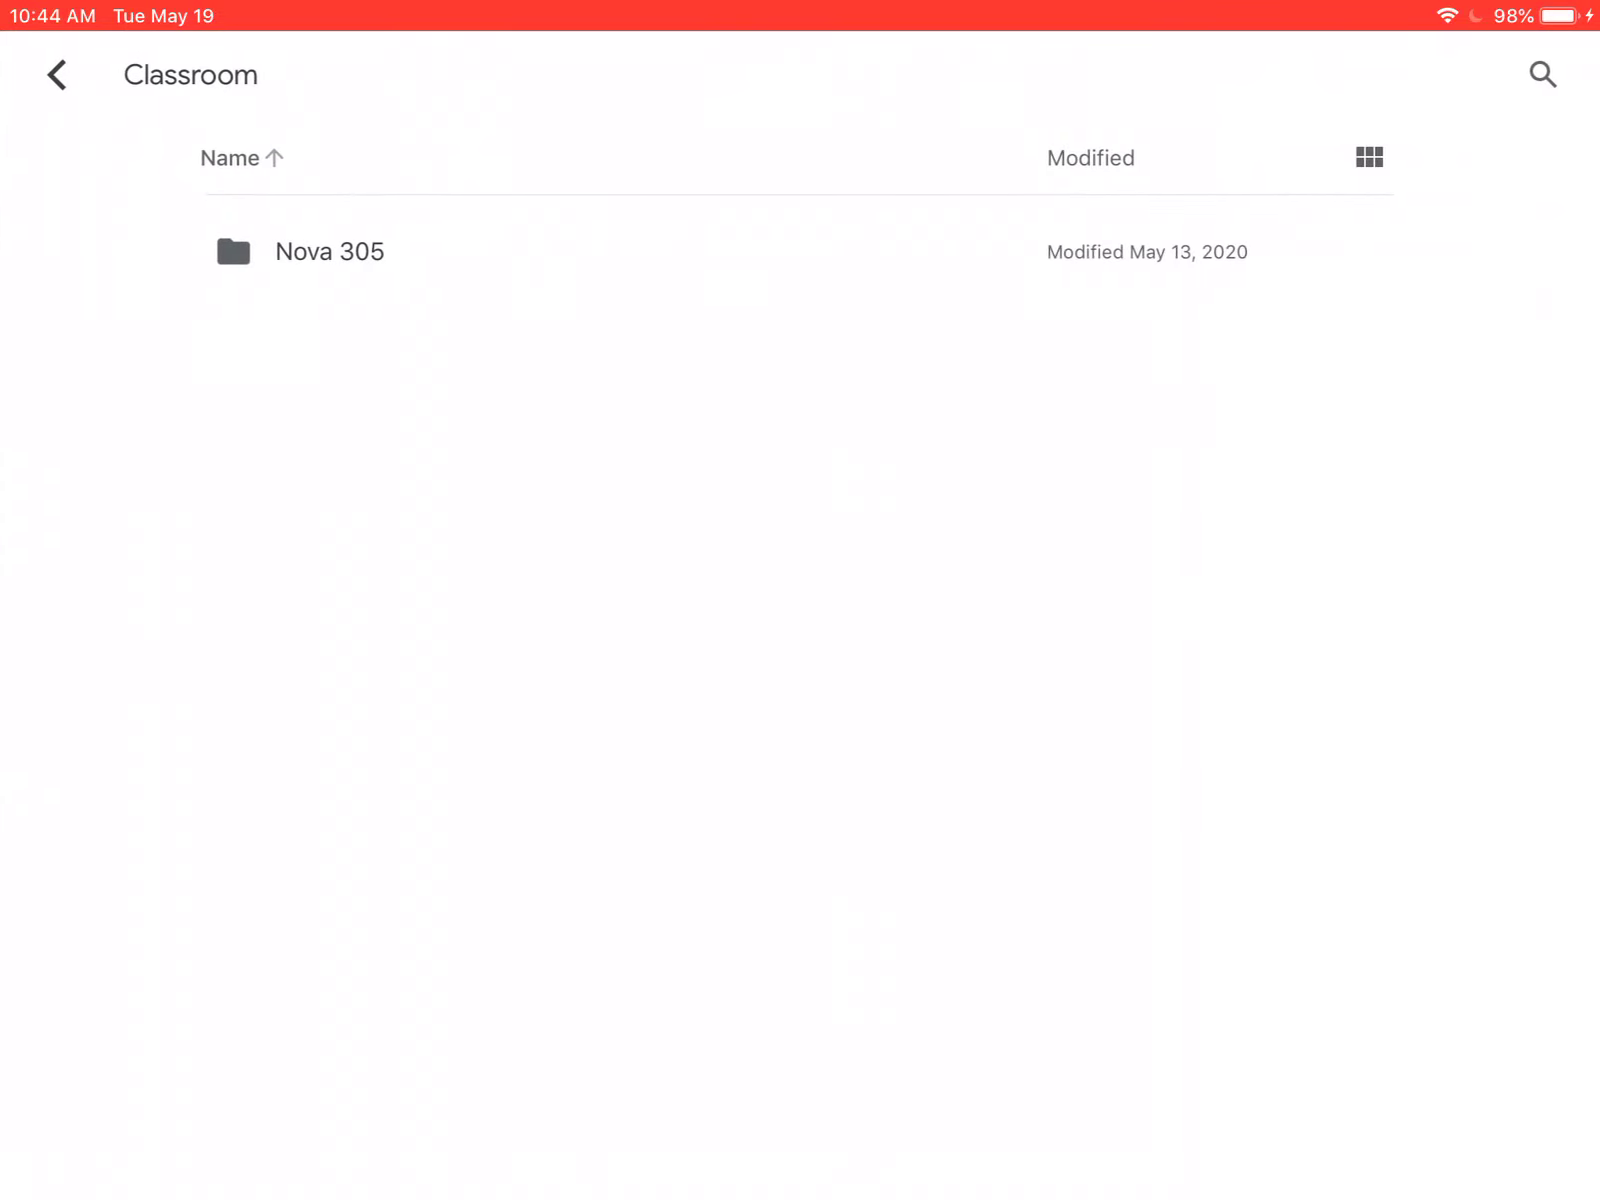
left_click(330, 252)
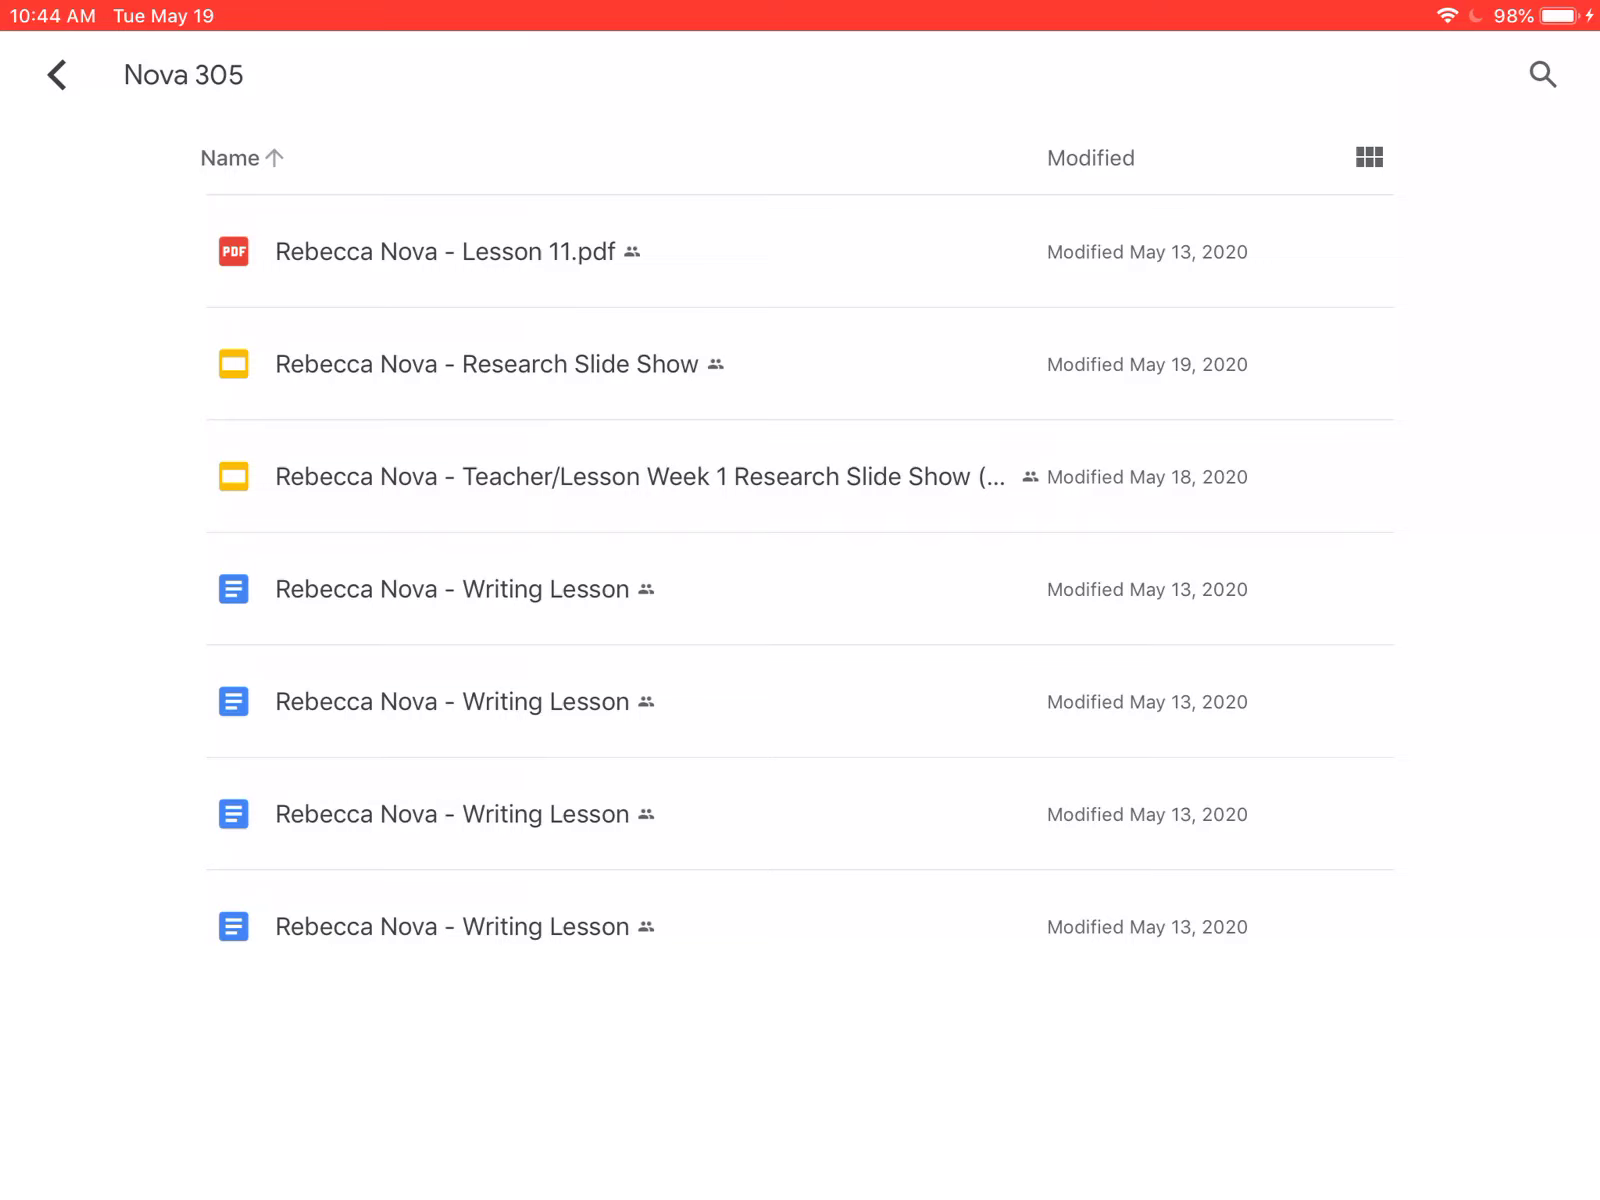
- Sort the Nova 305 file list by Last modified so Research Slide Show is first
left_click(241, 157)
left_click(189, 300)
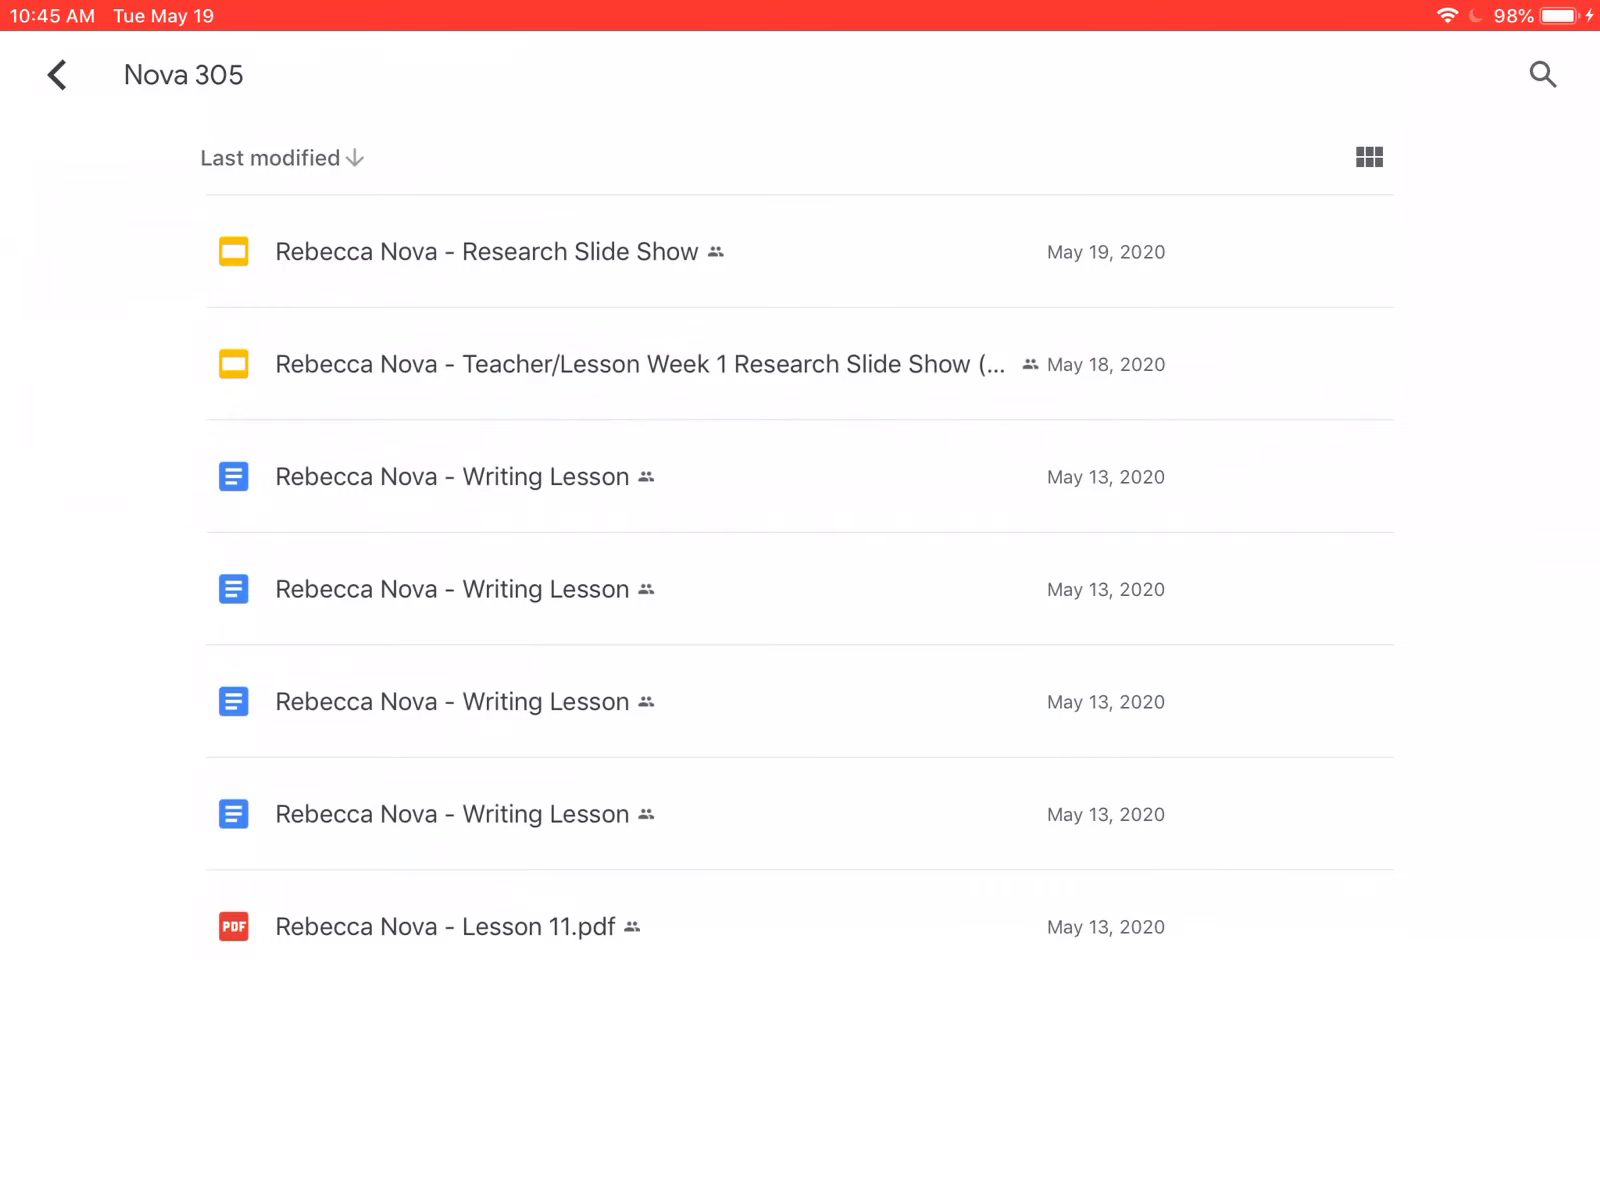
- Attach the Research Slide Show to the assignment and confirm Turn in
left_click(813, 251)
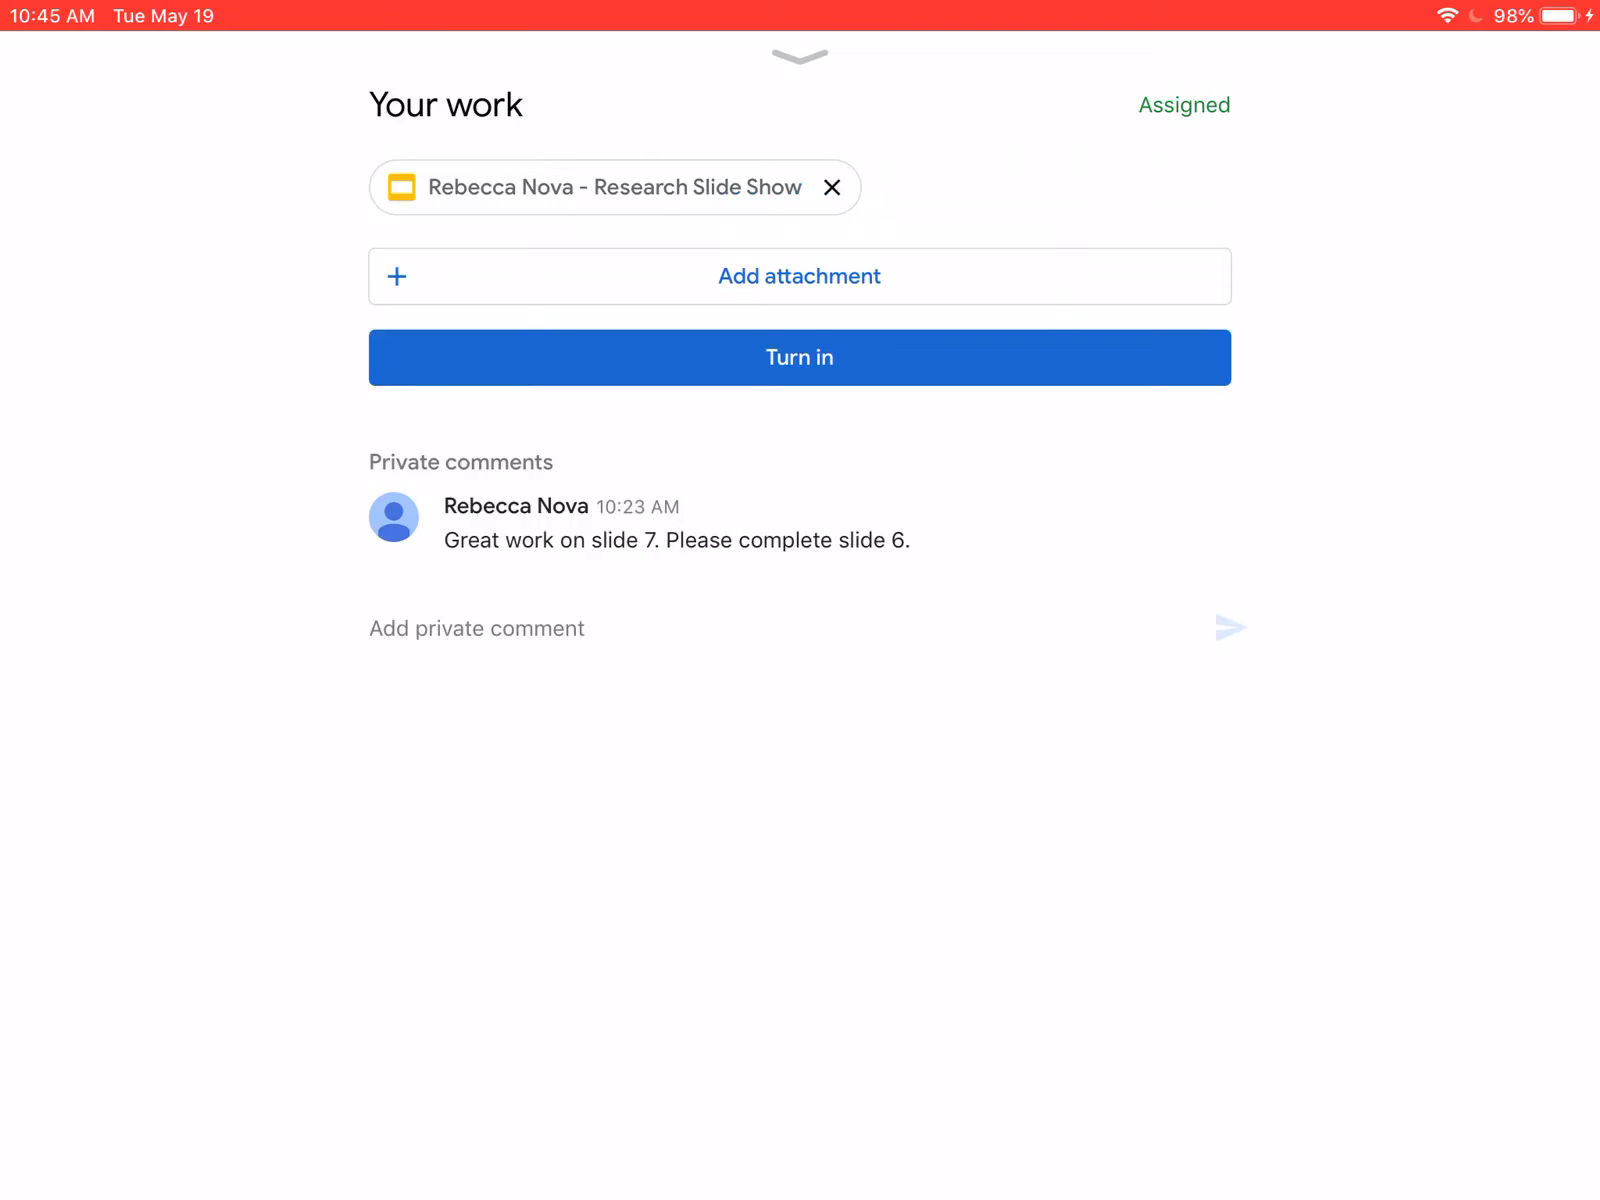
left_click(801, 358)
left_click(934, 682)
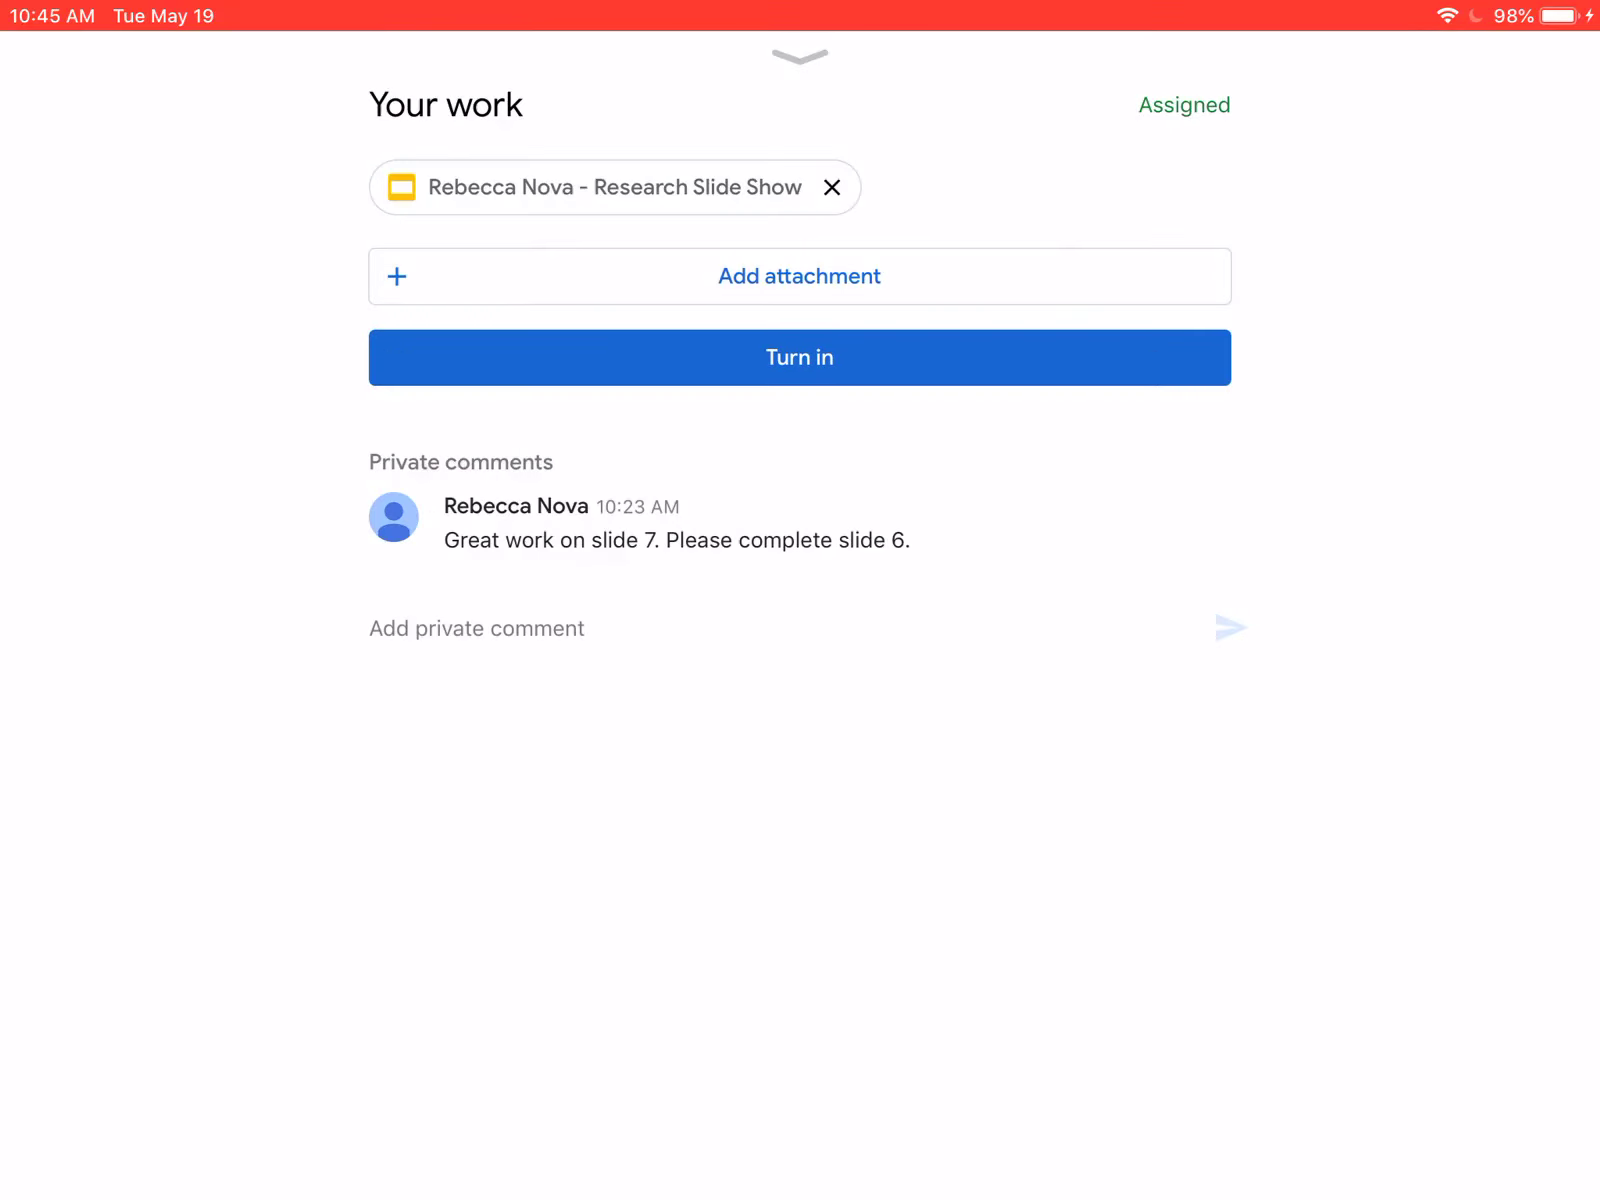